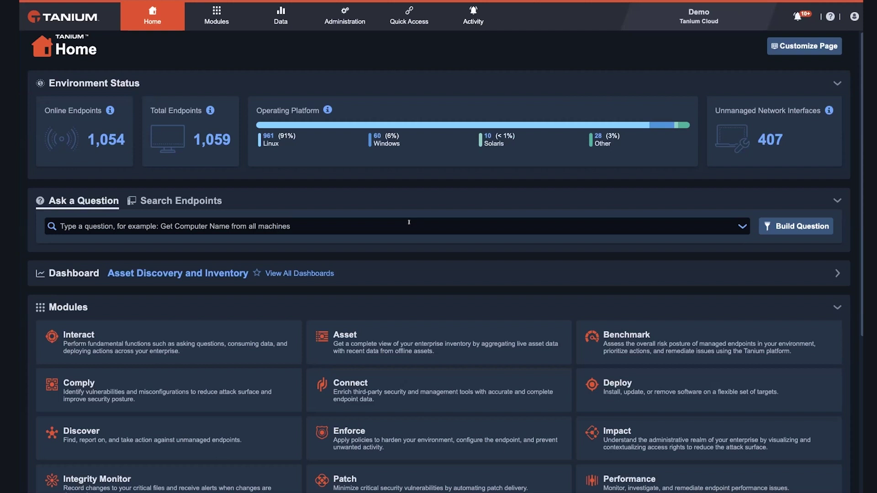
Rerun the recent Windows installed-applications question, review its 121 results, then return to Home.
{"action": "left_click", "coordinate": [432, 221]}
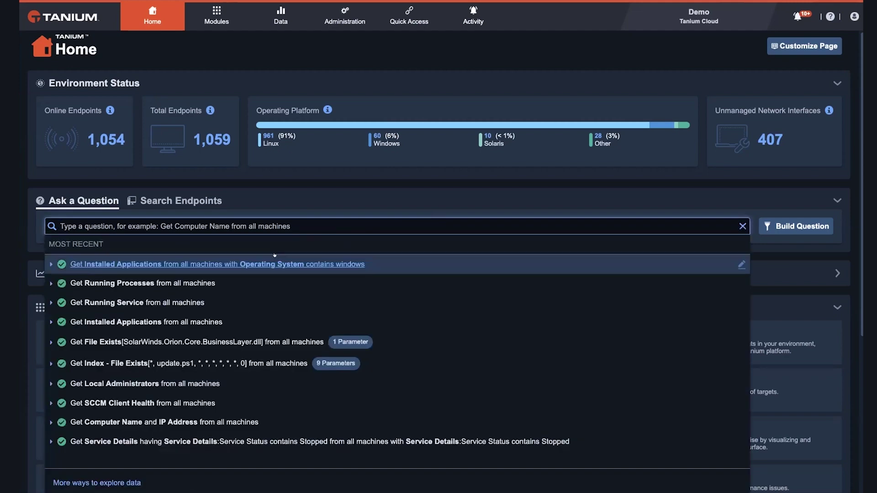
{"action": "left_click", "coordinate": [204, 264]}
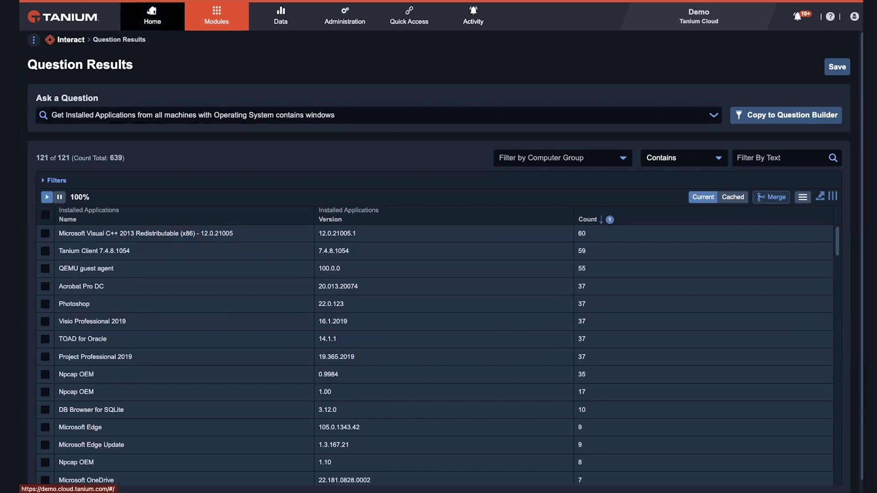
{"action": "left_click", "coordinate": [151, 14]}
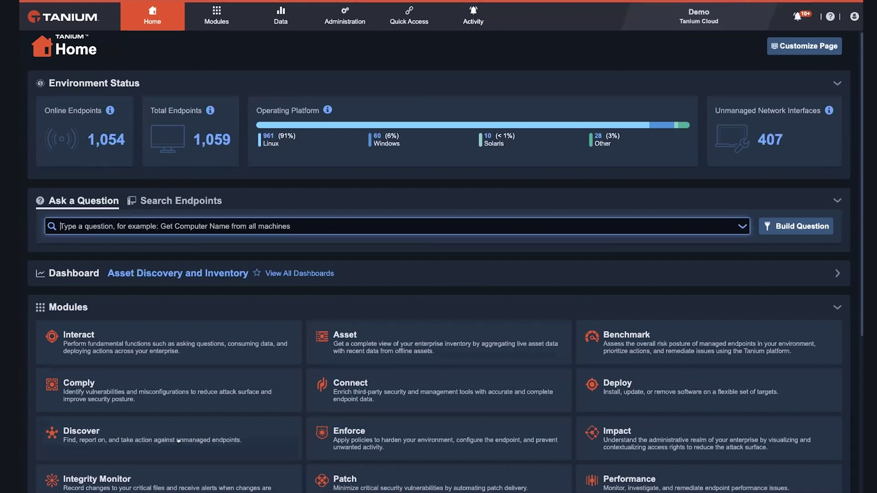
Filter Discover's Interfaces view to the 407 unmanaged interfaces, scroll through them, then return Home.
{"action": "left_click", "coordinate": [155, 433]}
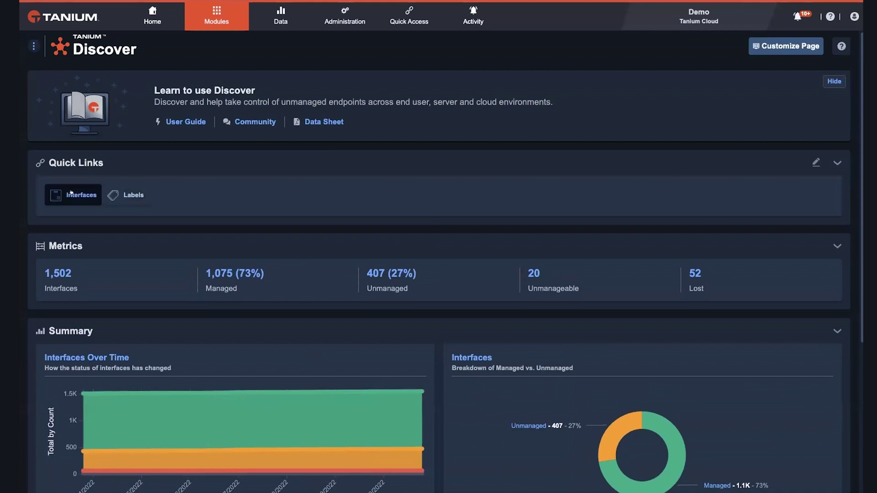
{"action": "key", "text": "Return"}
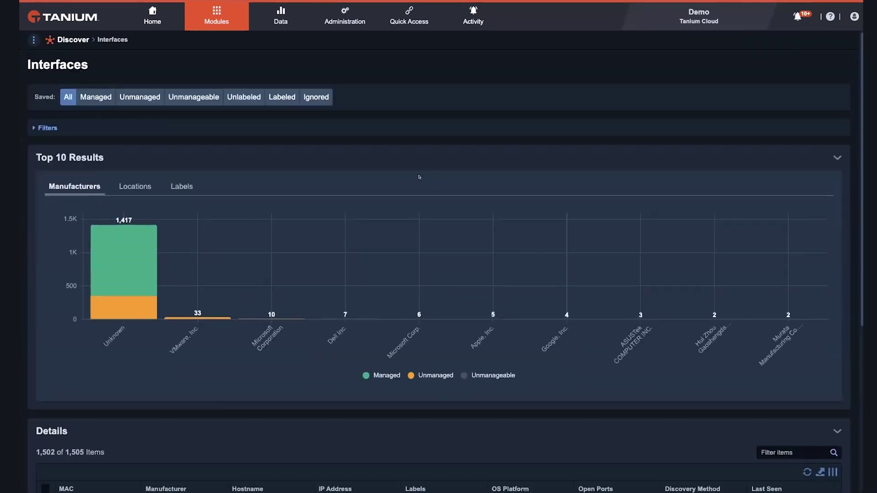
{"action": "left_click", "coordinate": [134, 98]}
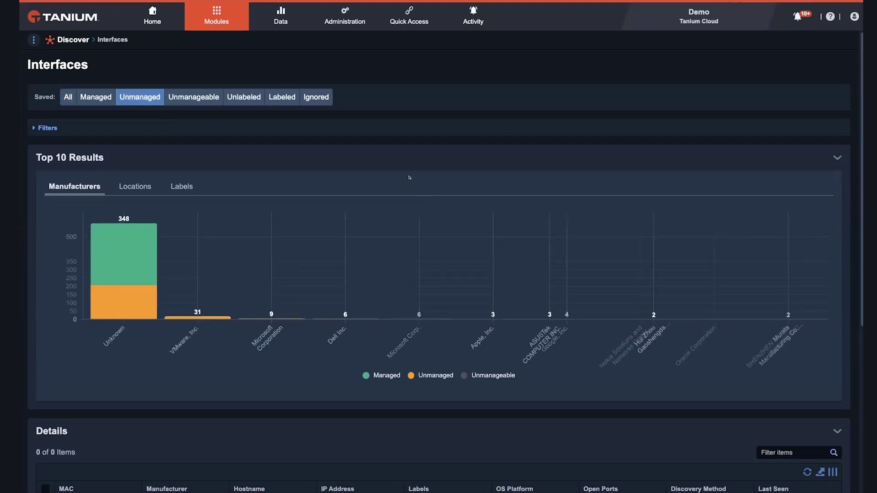
{"action": "scroll", "coordinate": [420, 177], "scroll_direction": "down", "scroll_amount": 1}
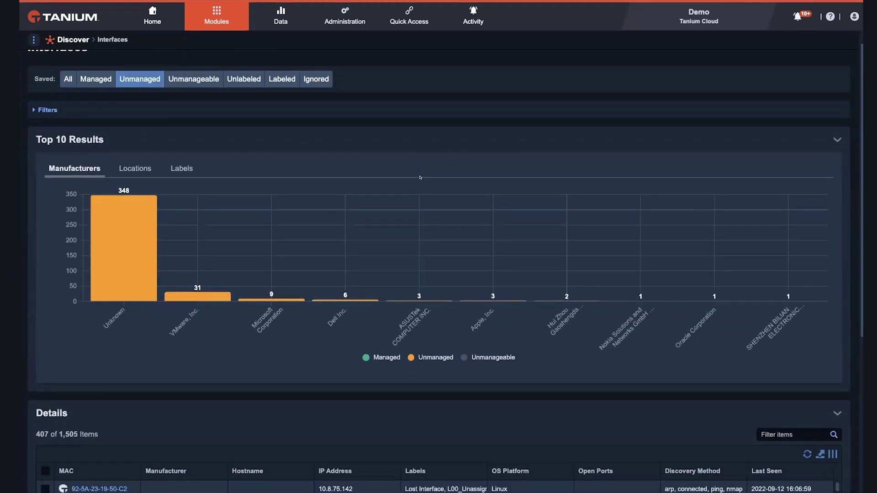
{"action": "scroll", "coordinate": [428, 324], "scroll_direction": "down", "scroll_amount": 2}
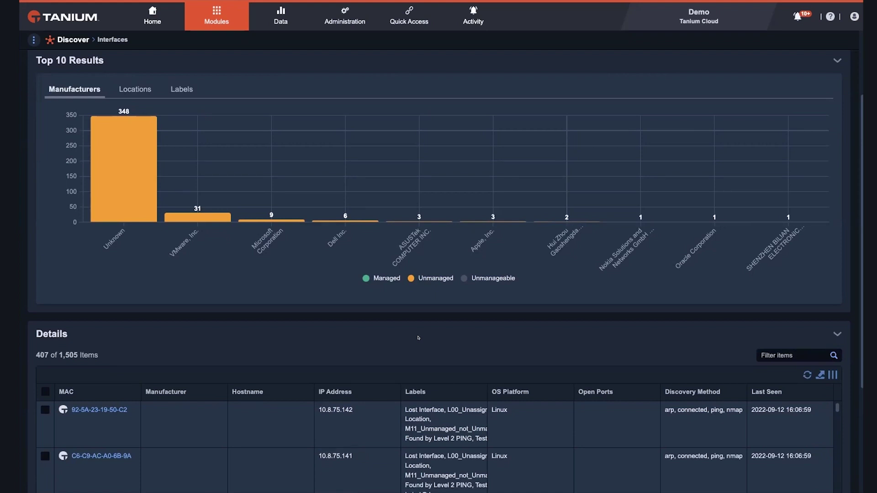
{"action": "scroll", "coordinate": [404, 338], "scroll_direction": "down", "scroll_amount": 3}
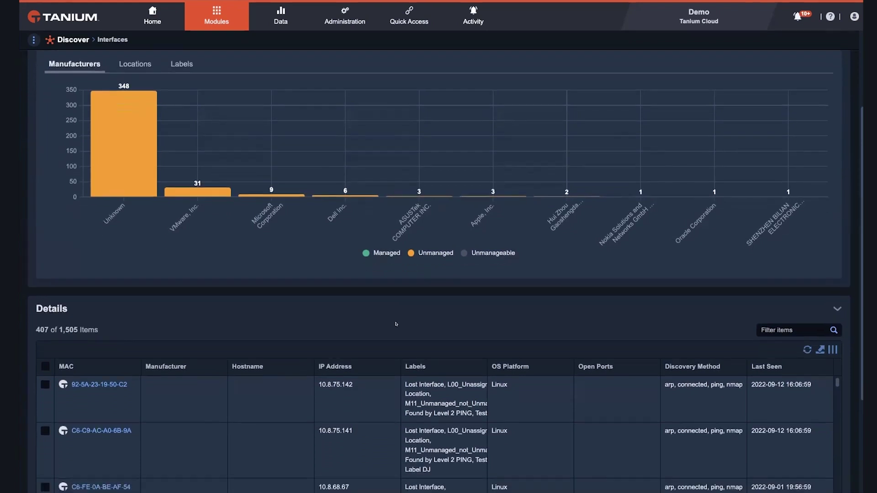
{"action": "scroll", "coordinate": [408, 317], "scroll_direction": "up", "scroll_amount": 1}
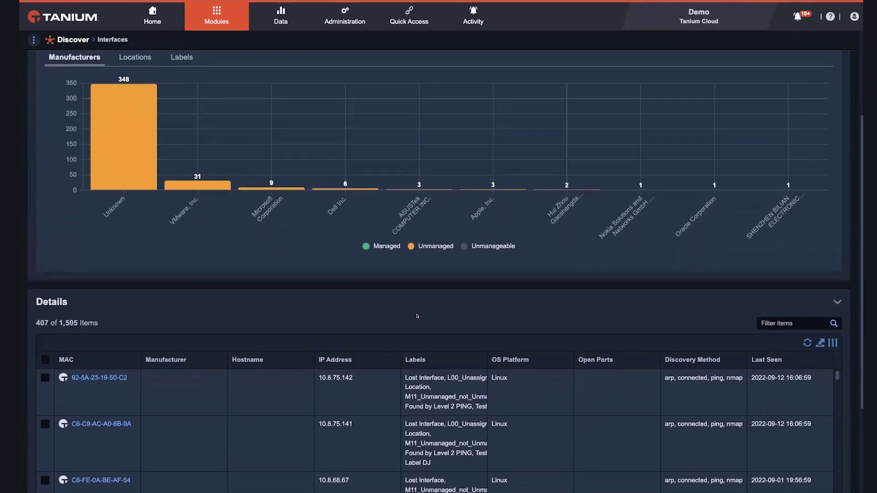
{"action": "scroll", "coordinate": [428, 322], "scroll_direction": "up", "scroll_amount": 5}
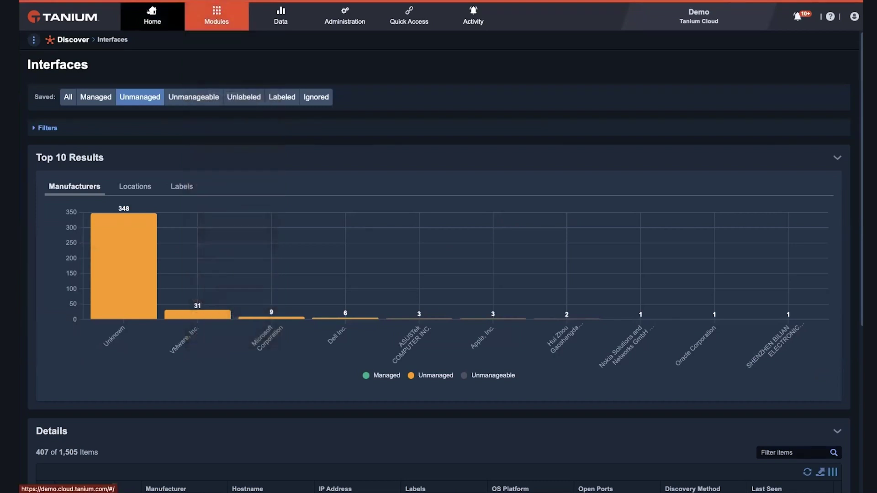
{"action": "left_click", "coordinate": [152, 17]}
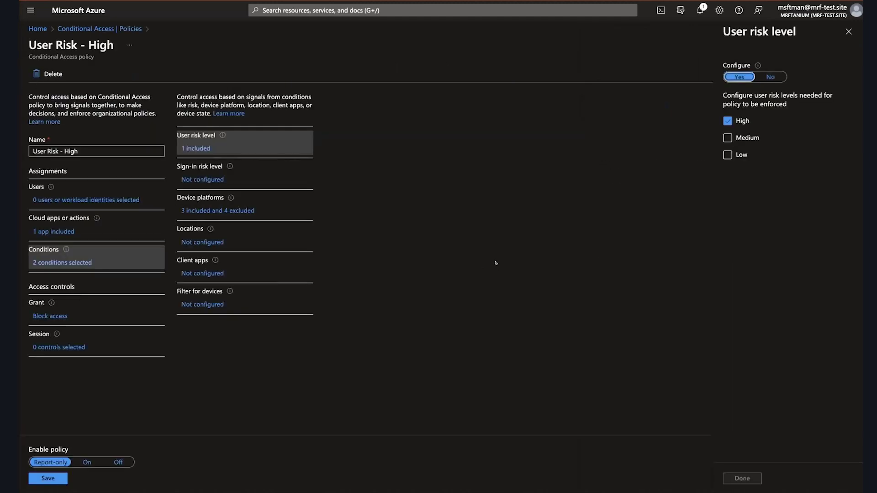
Review the User Risk - High policy's device platform and cloud apps or actions conditions.
{"action": "left_click", "coordinate": [215, 209]}
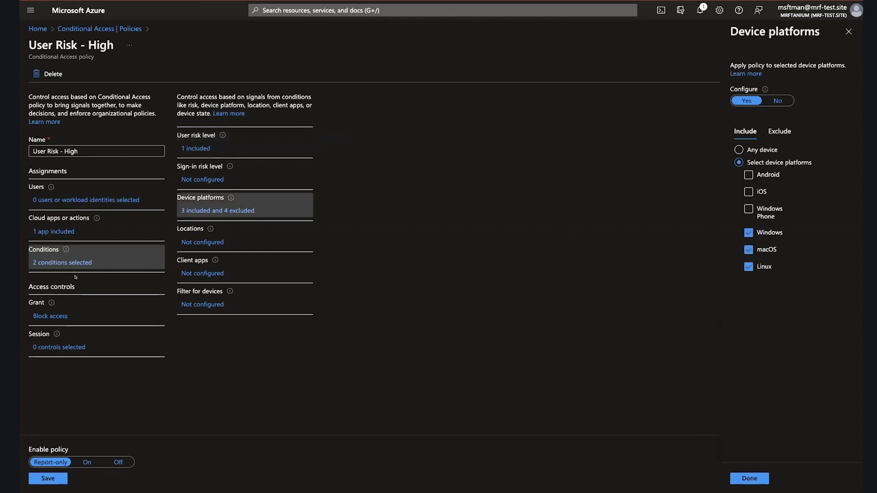
{"action": "left_click", "coordinate": [61, 232]}
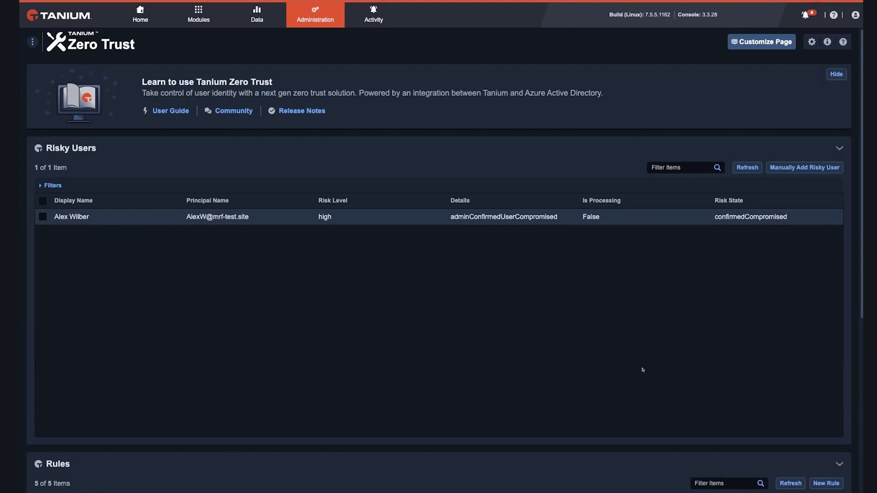
{"action": "scroll", "coordinate": [642, 370], "scroll_direction": "down", "scroll_amount": 5}
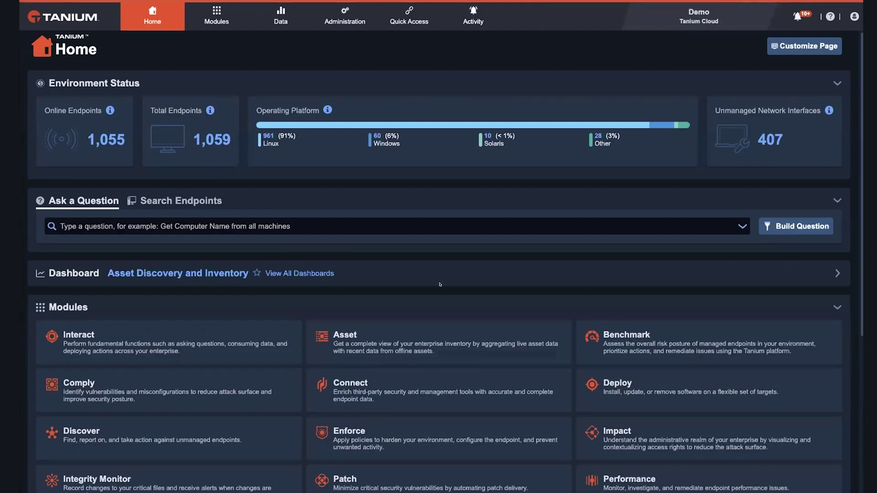
Scroll down the Tanium Home page's module list.
{"action": "scroll", "coordinate": [443, 299], "scroll_direction": "down", "scroll_amount": 3}
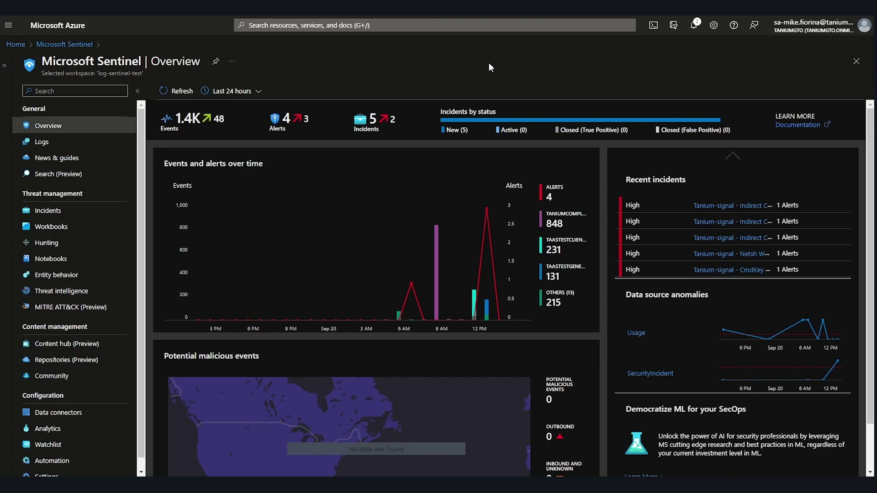
Go to Sentinel Workbooks and select the saved Tanium workbook.
{"action": "left_click", "coordinate": [48, 226]}
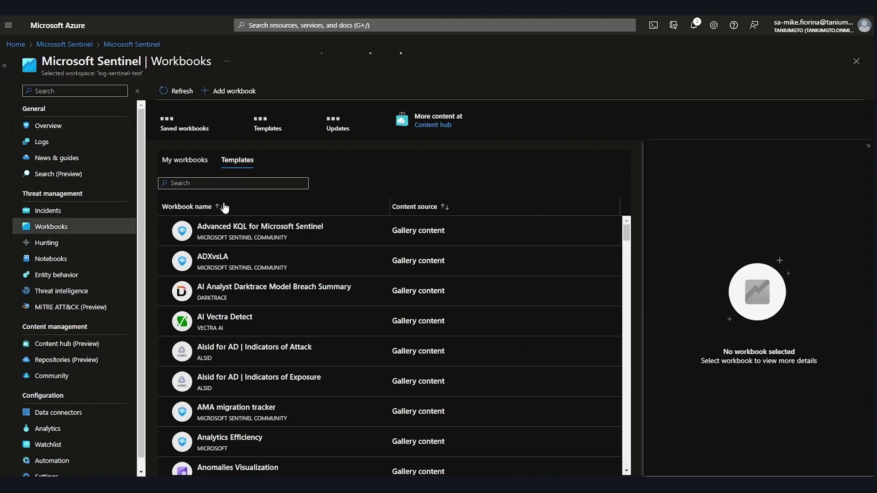
{"action": "scroll", "coordinate": [370, 417], "scroll_direction": "down", "scroll_amount": 1}
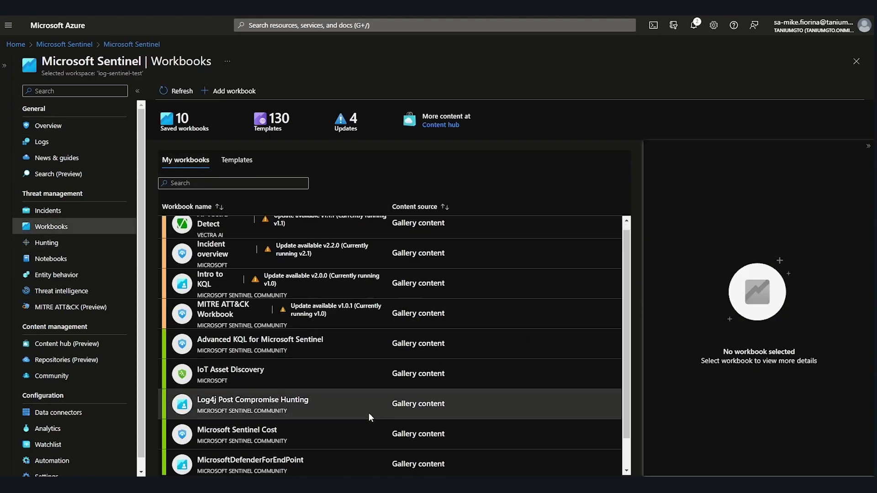
{"action": "scroll", "coordinate": [369, 413], "scroll_direction": "down", "scroll_amount": 2}
{"action": "left_click", "coordinate": [271, 462]}
Open the Tanium workbook, view its compliance and Microsoft Tooling Health pages, then return to Workbooks.
{"action": "left_click", "coordinate": [693, 453]}
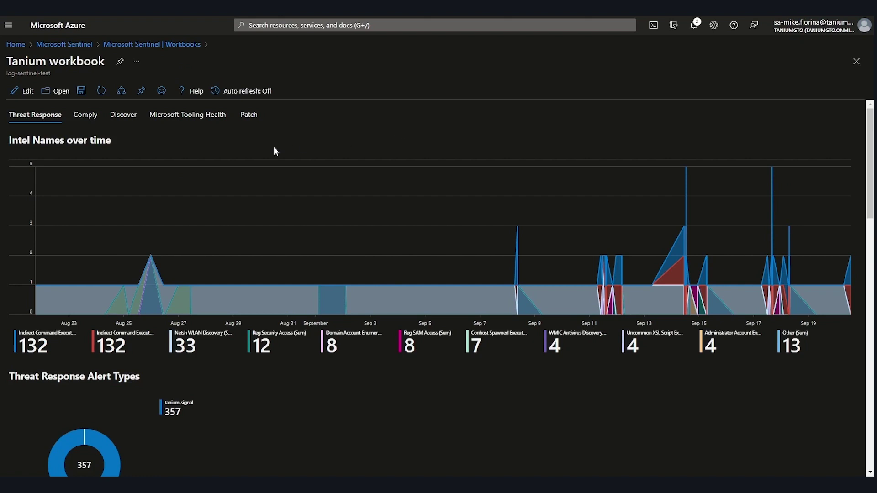
{"action": "left_click", "coordinate": [86, 121]}
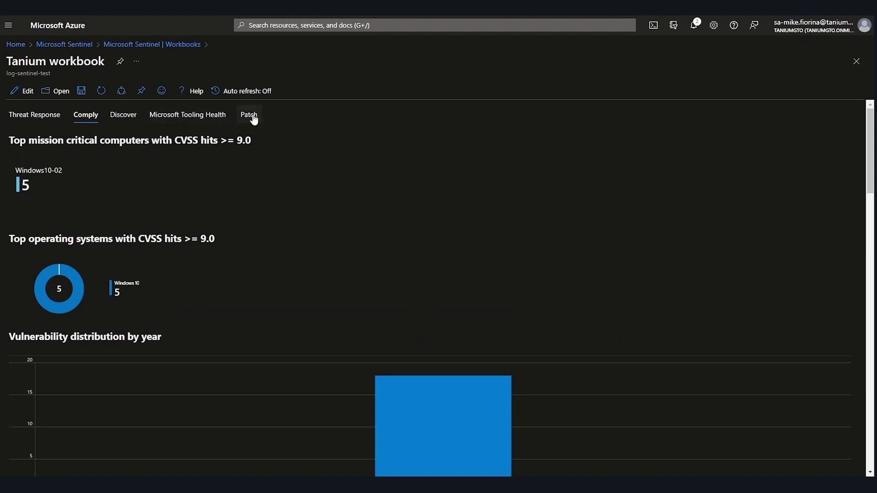
{"action": "left_click", "coordinate": [201, 117]}
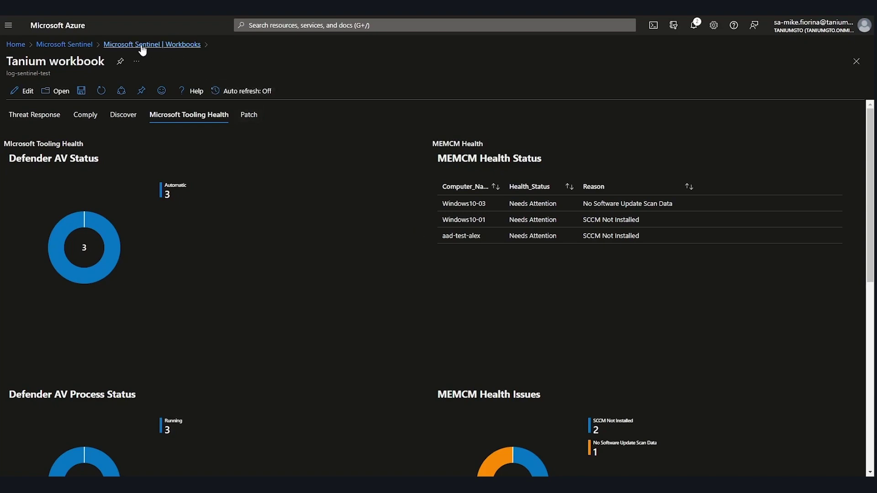
{"action": "left_click", "coordinate": [126, 44]}
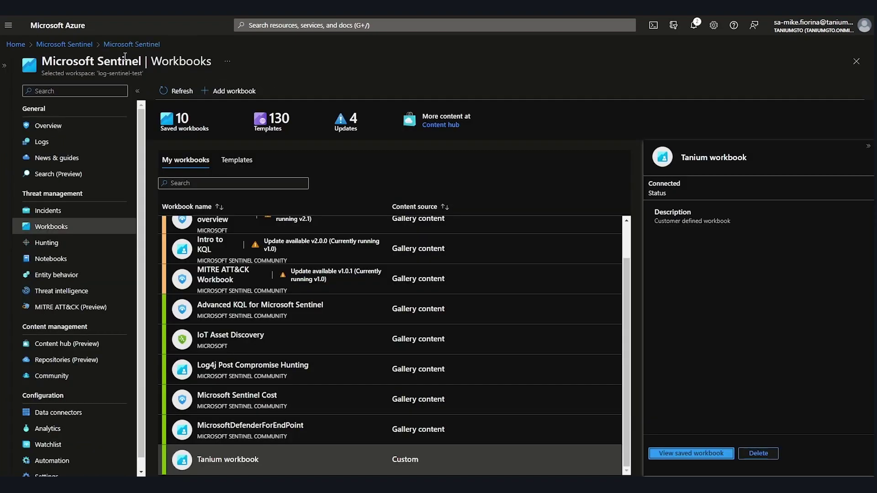
Open the full details of incident 77108 from the Sentinel incidents list.
{"action": "left_click", "coordinate": [64, 215]}
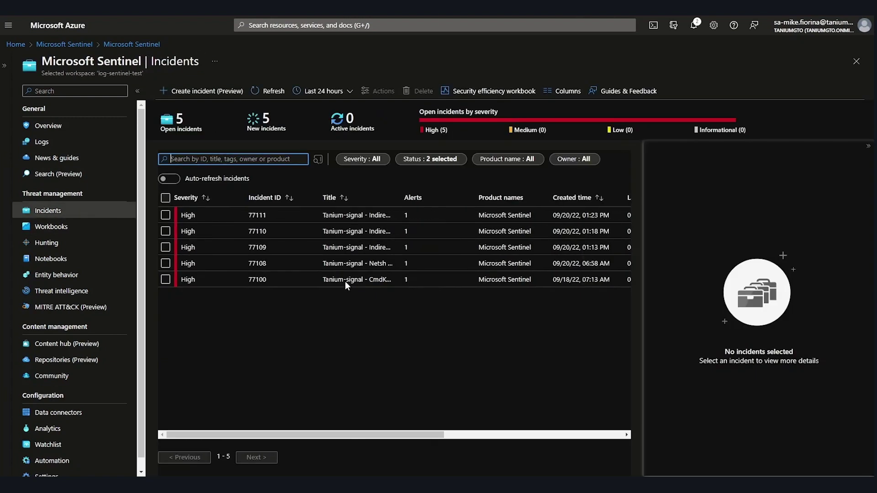
{"action": "left_click", "coordinate": [232, 262]}
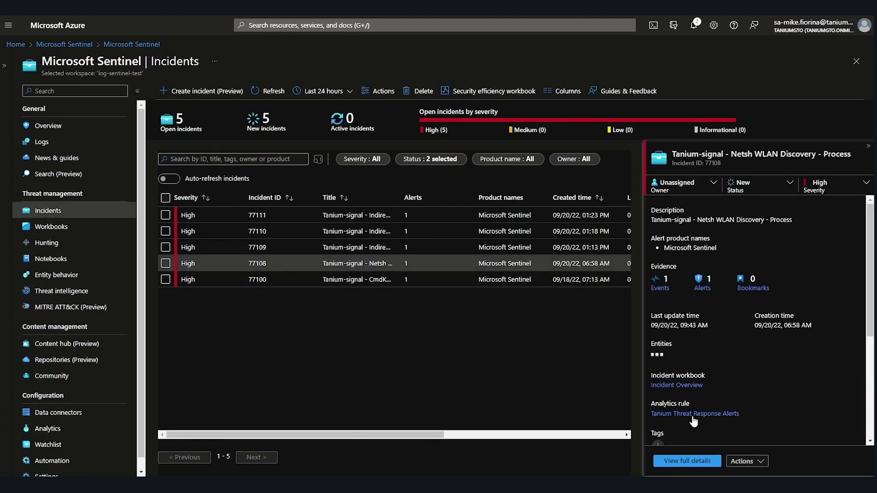
{"action": "left_click", "coordinate": [695, 461]}
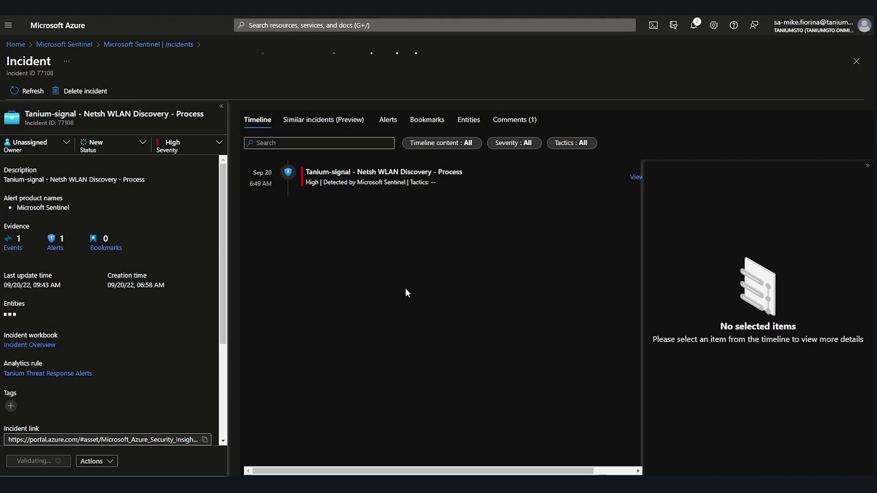
{"action": "scroll", "coordinate": [127, 425], "scroll_direction": "down", "scroll_amount": 3}
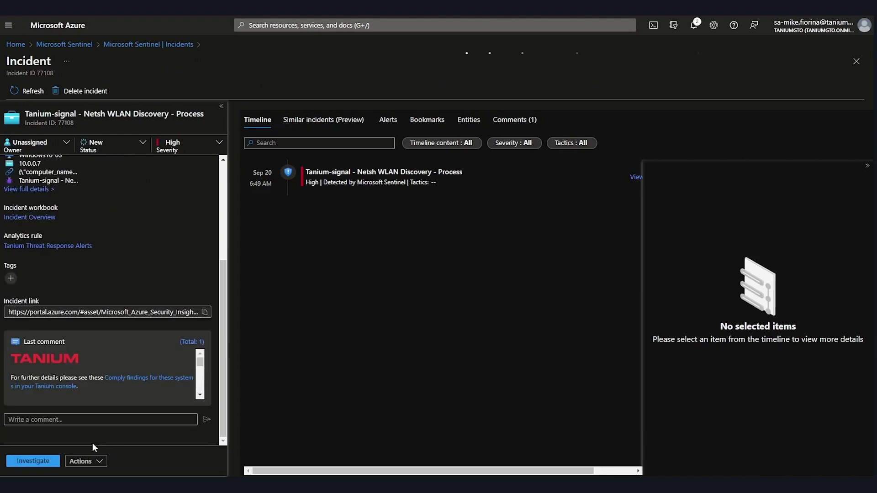
Run the TaniumCollectComplyFindings playbook on the incident, dismiss its notifications, and show the comments.
{"action": "left_click", "coordinate": [92, 462]}
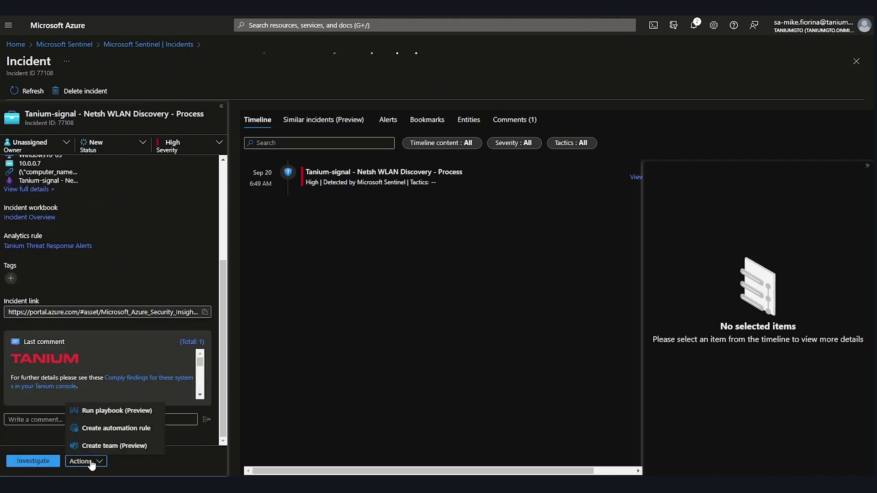
{"action": "left_click", "coordinate": [118, 411]}
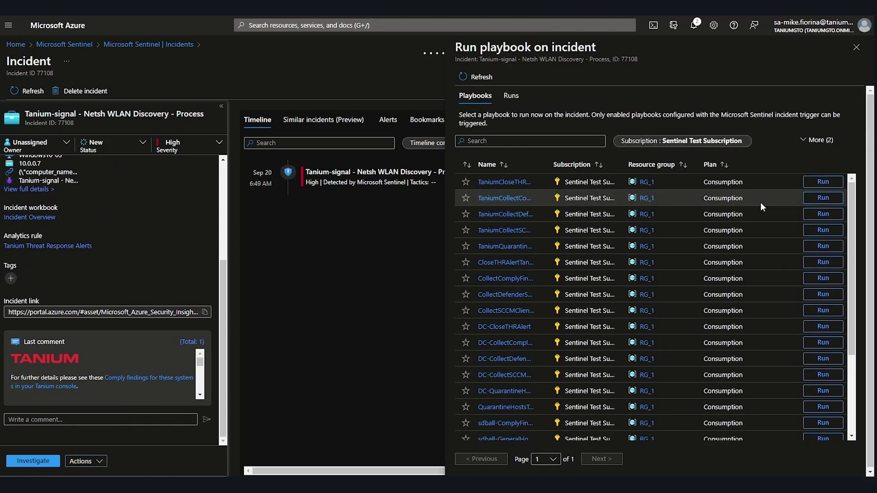
{"action": "left_click", "coordinate": [825, 199]}
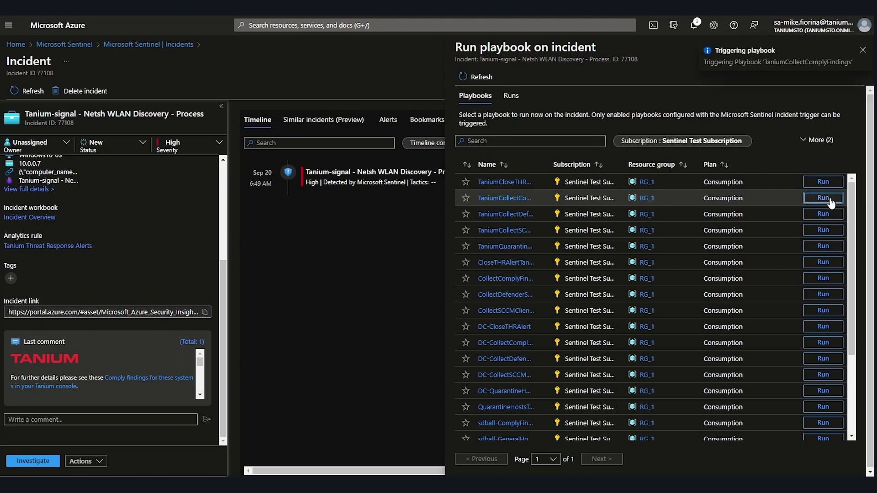
{"action": "left_click", "coordinate": [863, 51]}
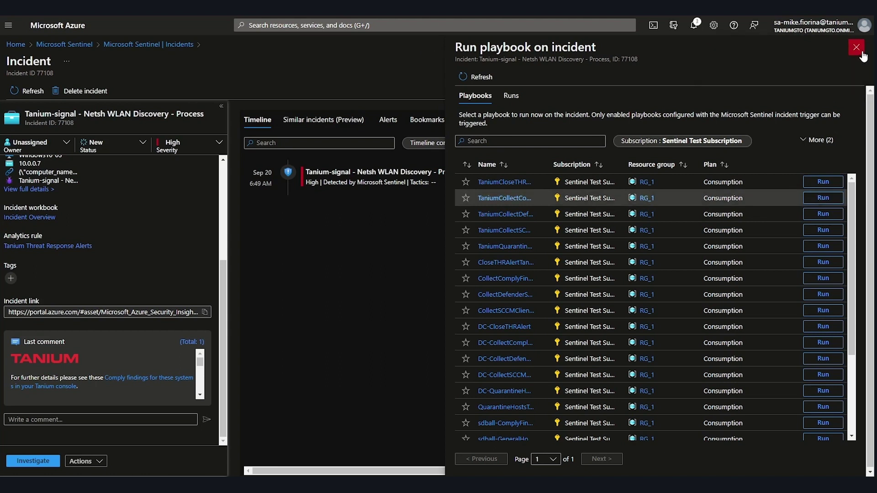
{"action": "left_click", "coordinate": [857, 52]}
{"action": "left_click", "coordinate": [860, 50]}
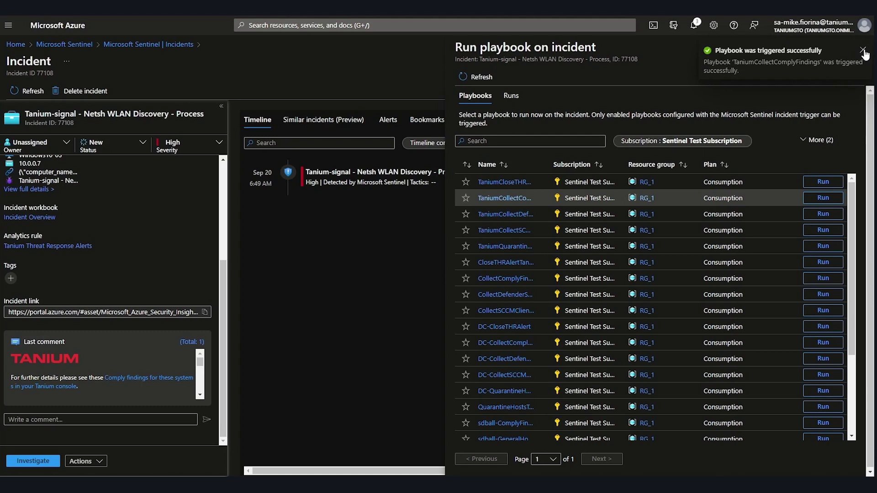
{"action": "left_click", "coordinate": [857, 48]}
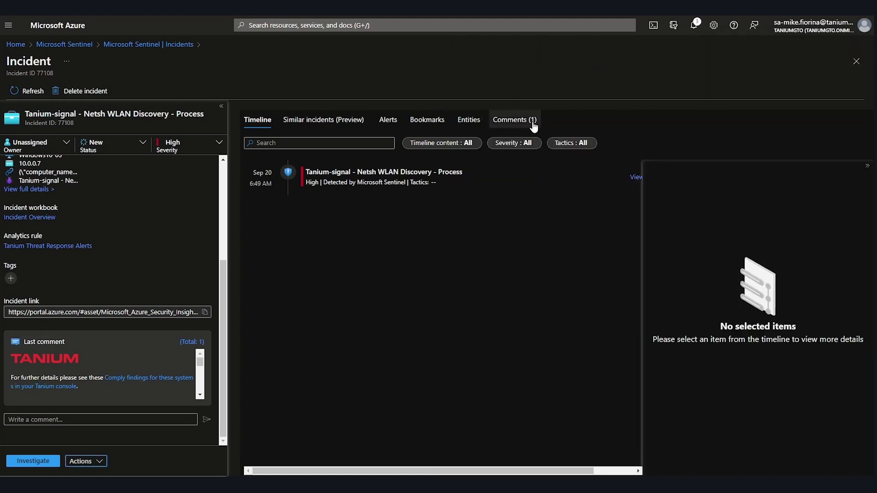
{"action": "left_click", "coordinate": [514, 120]}
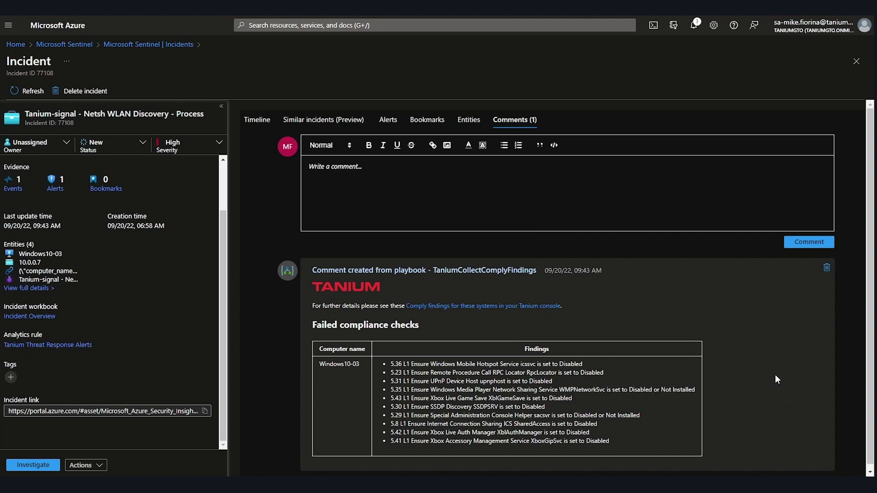
Return to the Sentinel incidents list.
{"action": "left_click", "coordinate": [143, 44]}
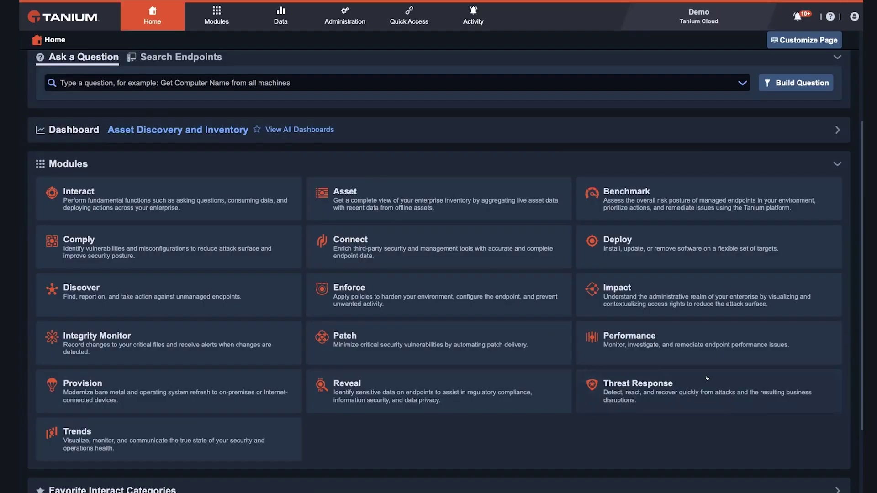
Open Threat Response's alerts list showing 341 unresolved of 780 alerts, then bring up the module list.
{"action": "left_click", "coordinate": [707, 378]}
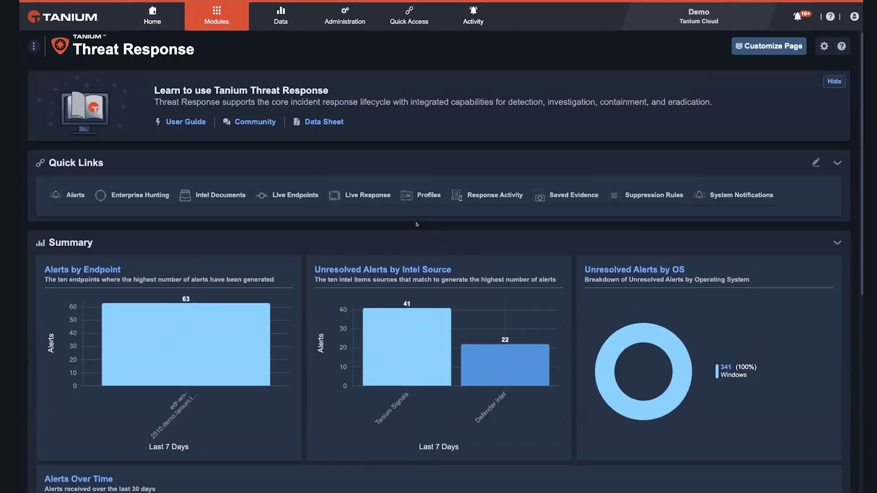
{"action": "left_click", "coordinate": [65, 194]}
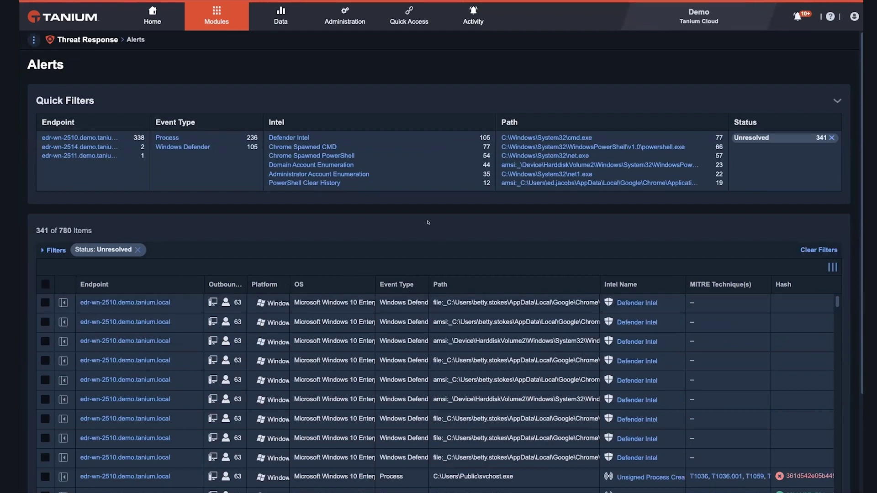
{"action": "scroll", "coordinate": [428, 223], "scroll_direction": "down", "scroll_amount": 1}
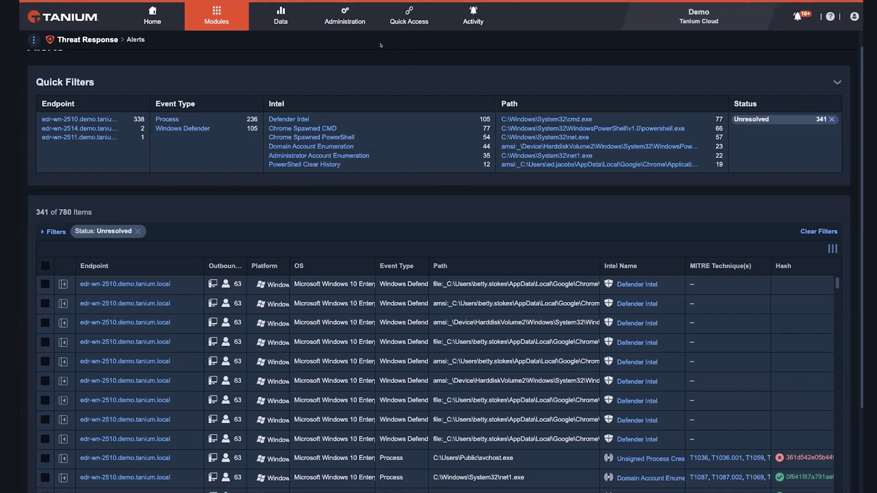
{"action": "left_click", "coordinate": [216, 17]}
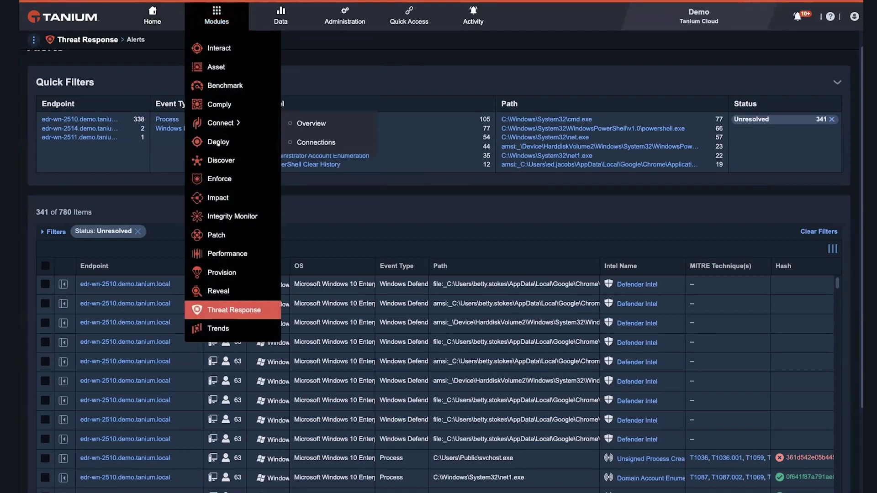
{"action": "left_click", "coordinate": [219, 178]}
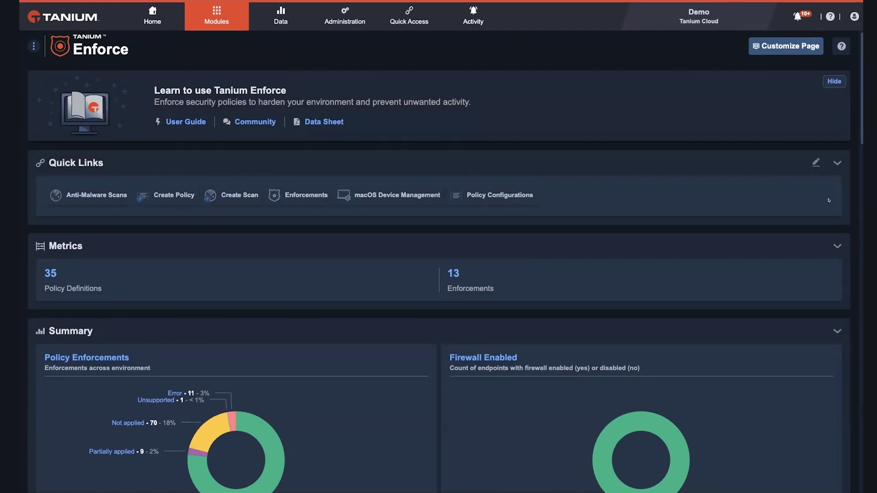
{"action": "left_click_drag", "start_coordinate": [854, 121], "coordinate": [854, 363]}
{"action": "scroll", "coordinate": [853, 363], "scroll_direction": "down", "scroll_amount": 5}
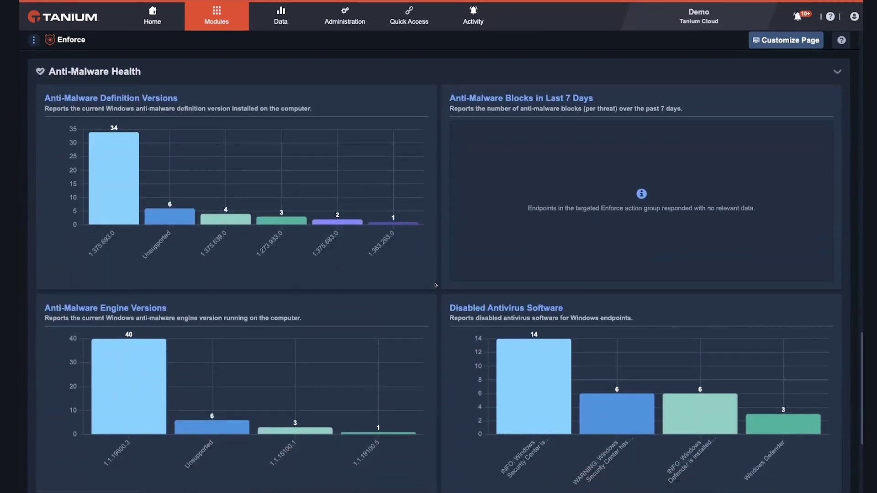
{"action": "scroll", "coordinate": [436, 285], "scroll_direction": "down", "scroll_amount": 1}
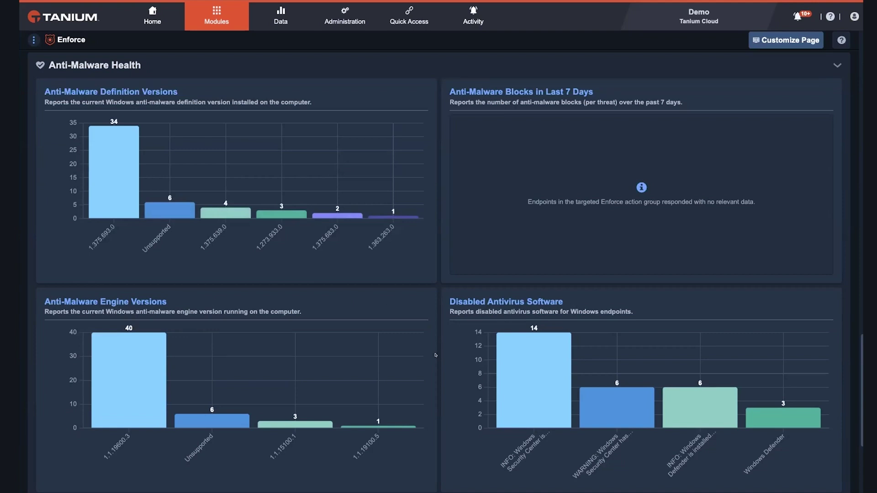
{"action": "scroll", "coordinate": [436, 351], "scroll_direction": "down", "scroll_amount": 1}
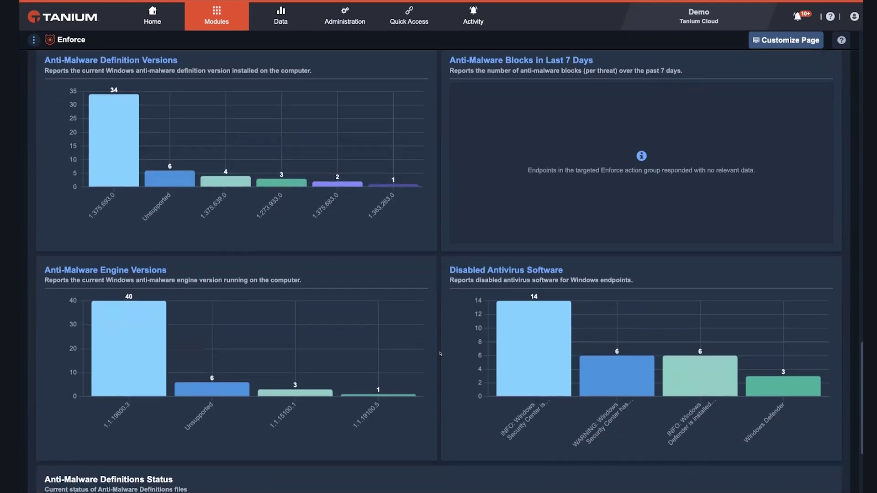
{"action": "scroll", "coordinate": [440, 347], "scroll_direction": "down", "scroll_amount": 3}
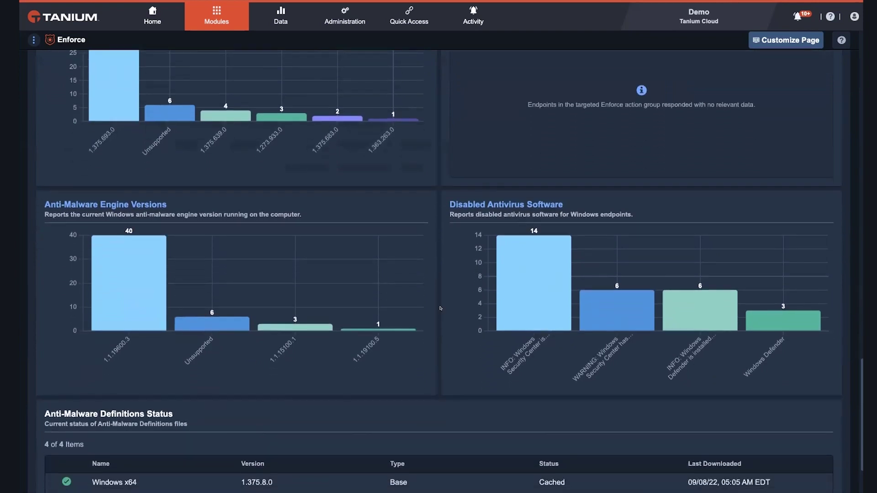
{"action": "scroll", "coordinate": [435, 297], "scroll_direction": "down", "scroll_amount": 1}
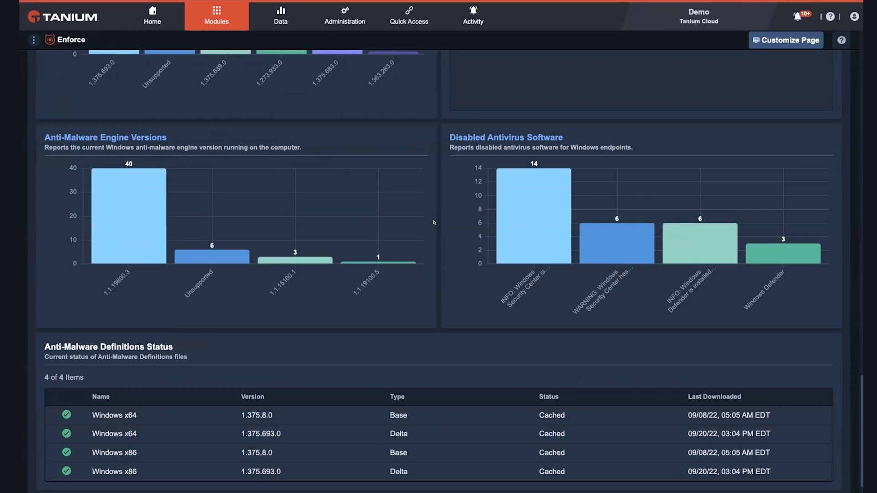
{"action": "scroll", "coordinate": [436, 300], "scroll_direction": "up", "scroll_amount": 15}
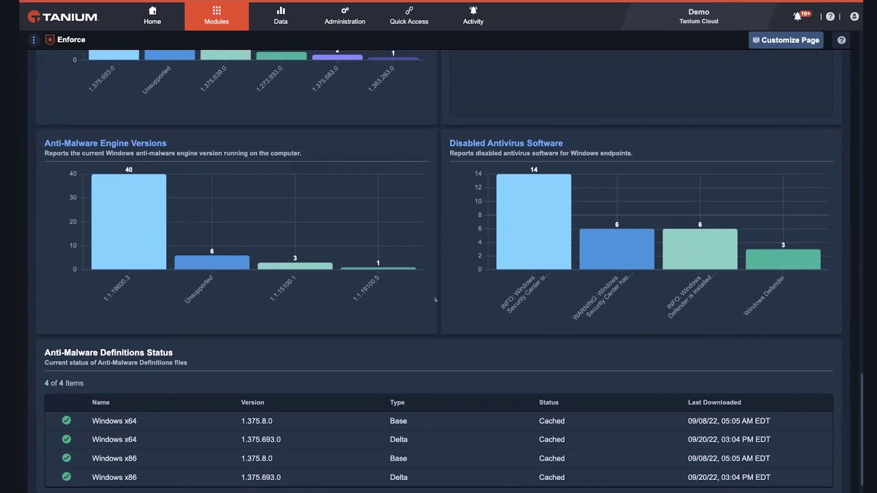
{"action": "scroll", "coordinate": [435, 300], "scroll_direction": "up", "scroll_amount": 15}
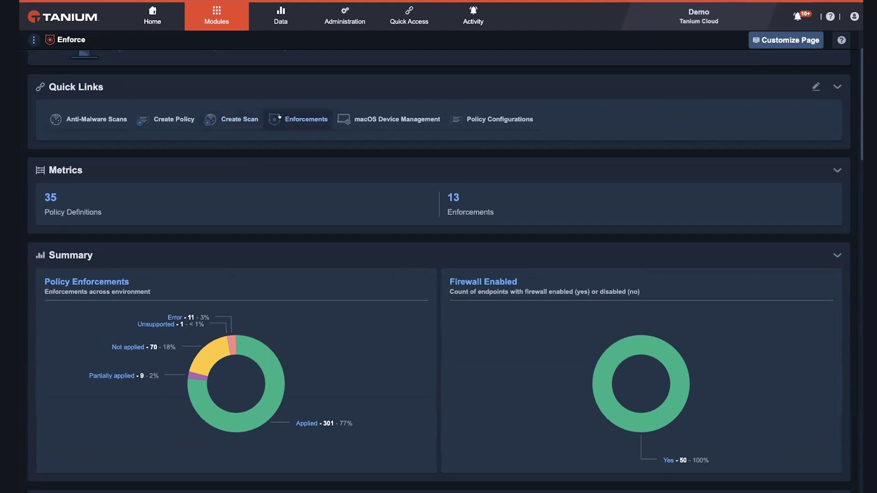
Create a new Enforce policy named 'Test' of type Machine Administrative Templates.
{"action": "left_click", "coordinate": [173, 119]}
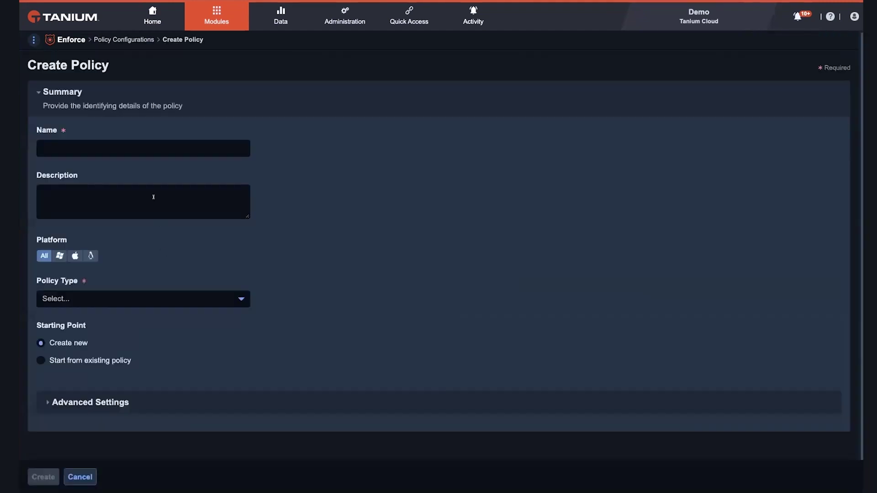
{"action": "left_click", "coordinate": [131, 147]}
{"action": "type", "text": "Test"}
{"action": "left_click", "coordinate": [192, 299]}
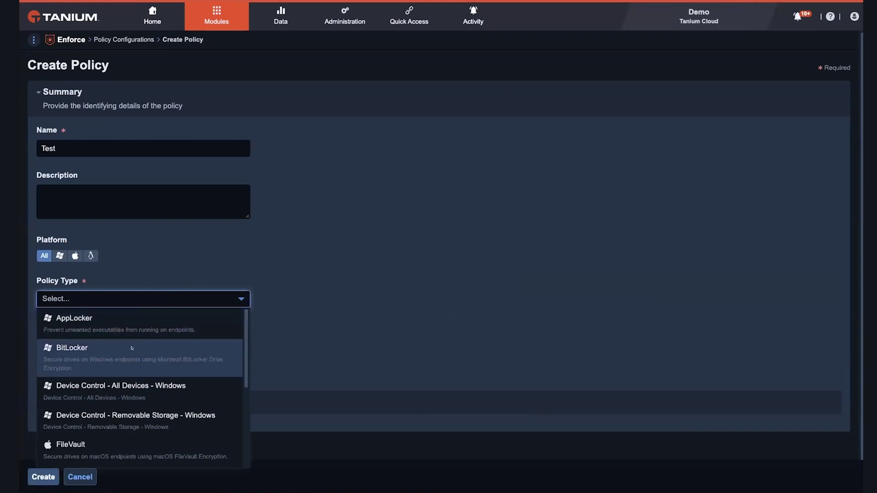
{"action": "scroll", "coordinate": [147, 362], "scroll_direction": "down", "scroll_amount": 1}
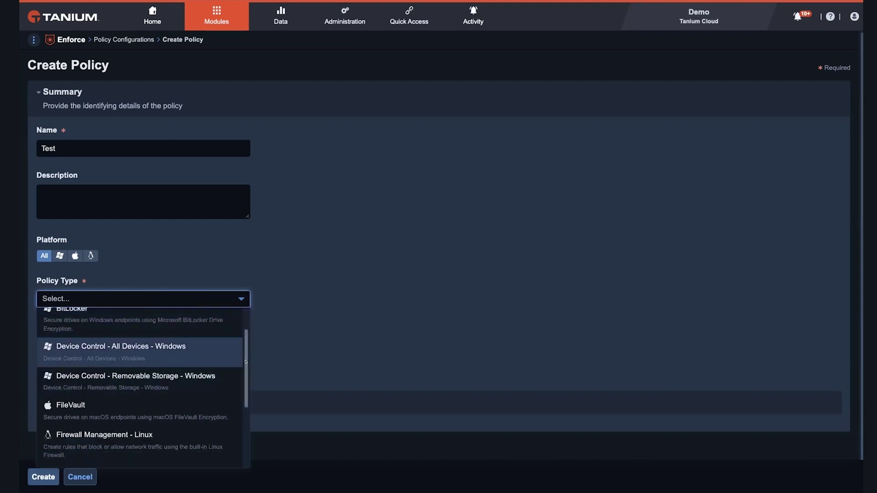
{"action": "left_click_drag", "start_coordinate": [245, 362], "coordinate": [241, 371]}
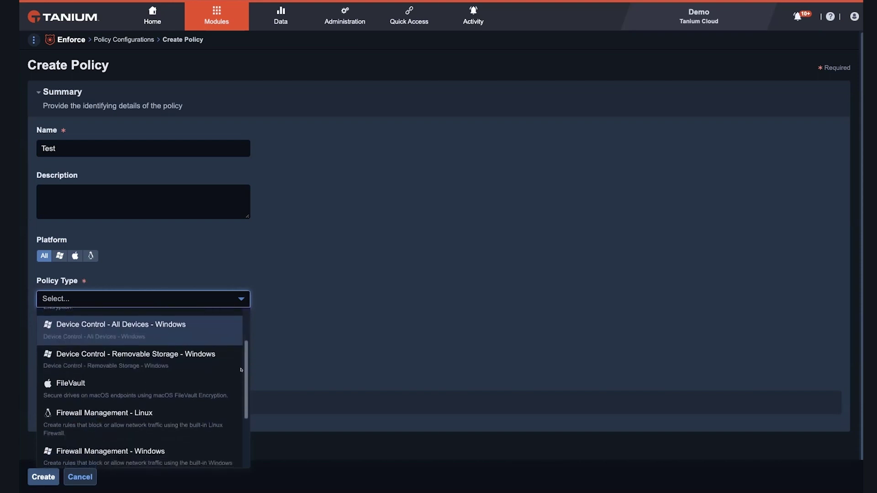
{"action": "scroll", "coordinate": [241, 370], "scroll_direction": "down", "scroll_amount": 2}
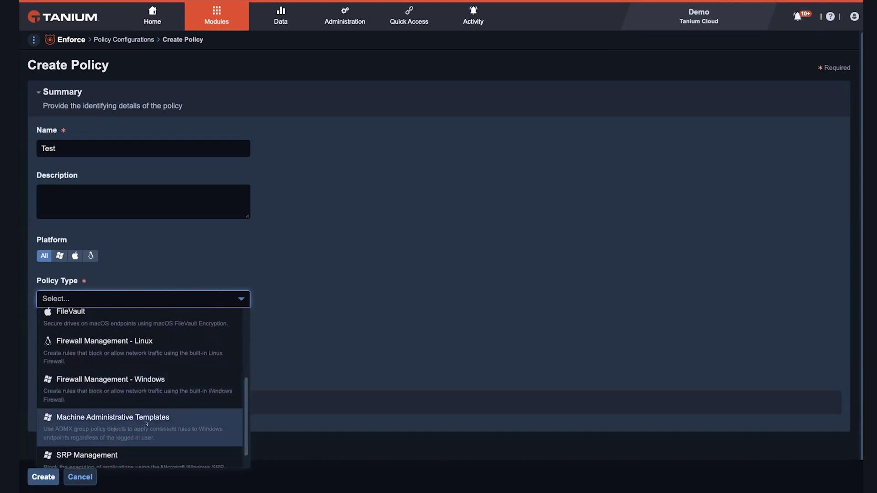
{"action": "left_click", "coordinate": [137, 426]}
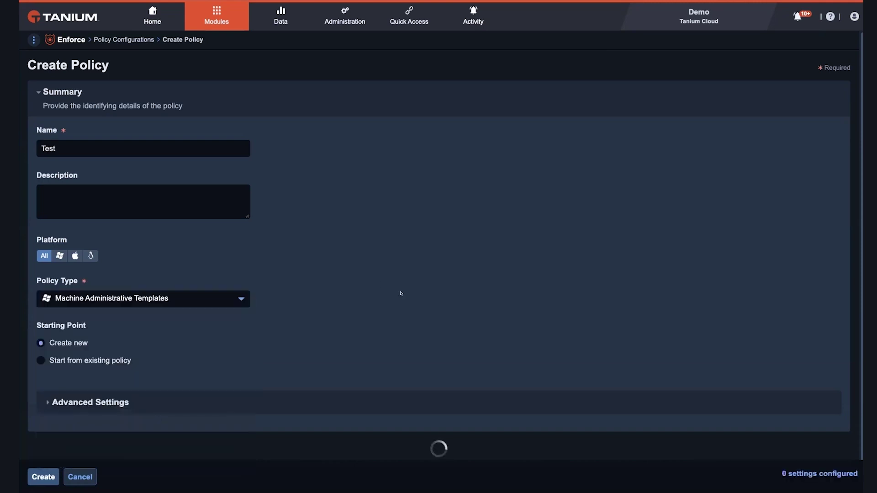
Expand Anti-Malware Specific Settings and check Enable for the policy.
{"action": "scroll", "coordinate": [410, 262], "scroll_direction": "down", "scroll_amount": 3}
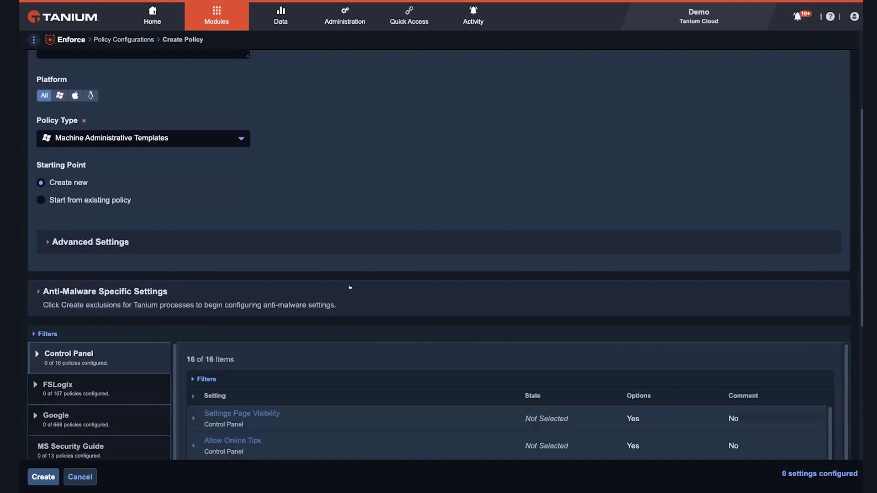
{"action": "left_click", "coordinate": [33, 287]}
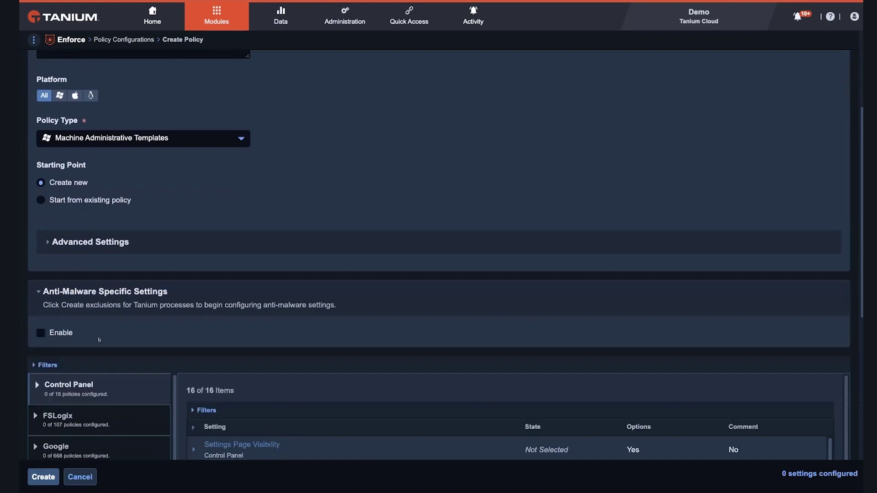
{"action": "left_click", "coordinate": [60, 333]}
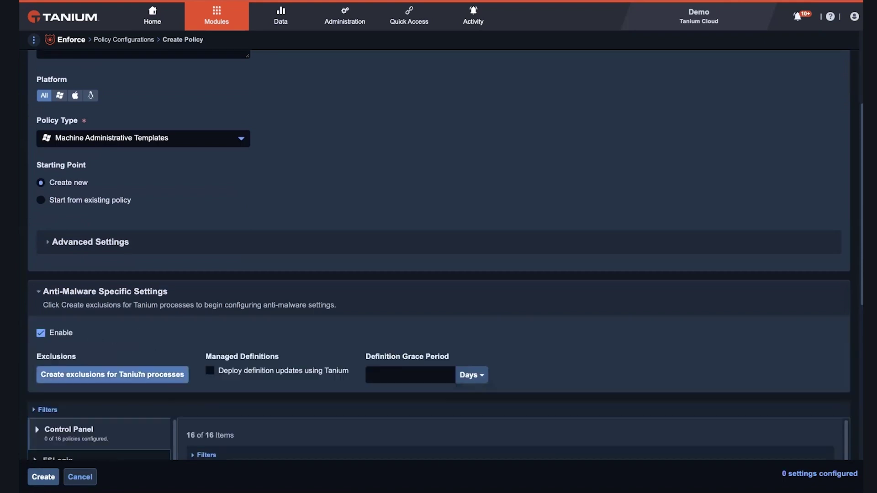
{"action": "scroll", "coordinate": [347, 317], "scroll_direction": "down", "scroll_amount": 3}
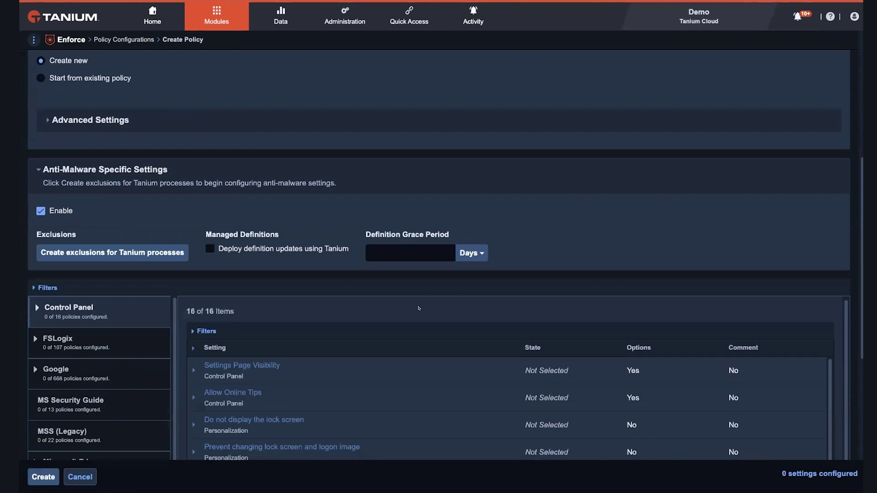
{"action": "scroll", "coordinate": [422, 184], "scroll_direction": "up", "scroll_amount": 6}
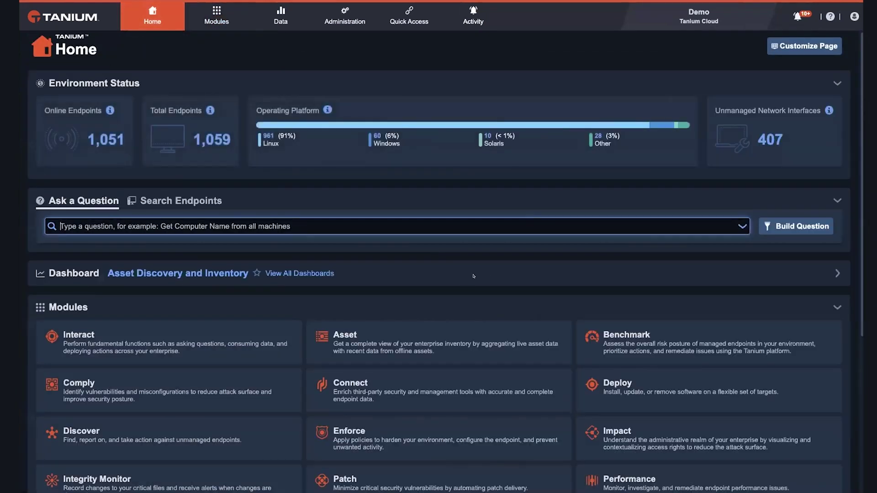
{"action": "scroll", "coordinate": [473, 276], "scroll_direction": "down", "scroll_amount": 1}
{"action": "scroll", "coordinate": [474, 276], "scroll_direction": "down", "scroll_amount": 2}
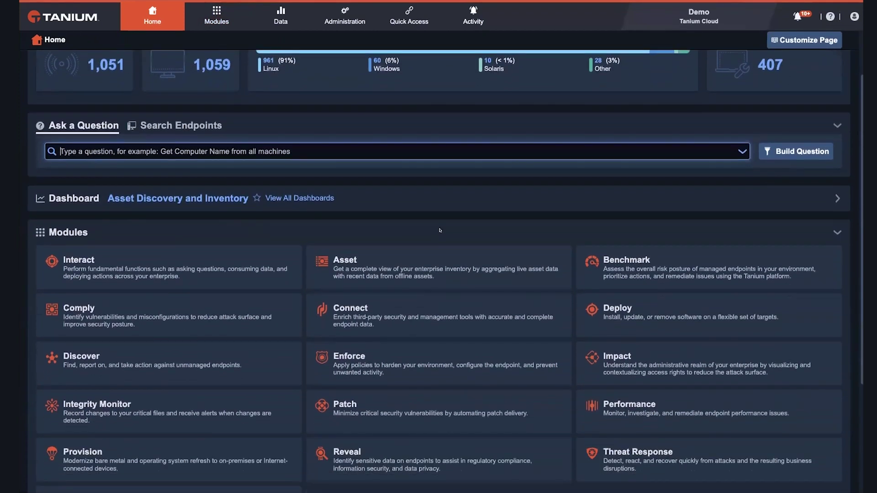